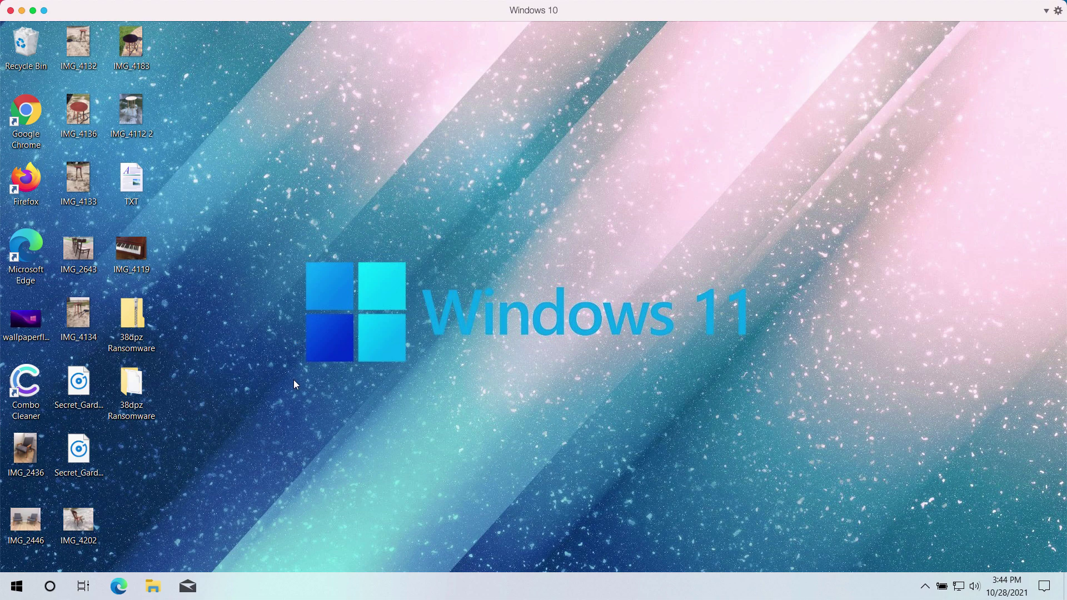
Open and close the desktop images IMG_4202, IMG_2436 and IMG_4134 and the TXT document to check their contents
mouse_move(139, 414)
mouse_move(81, 531)
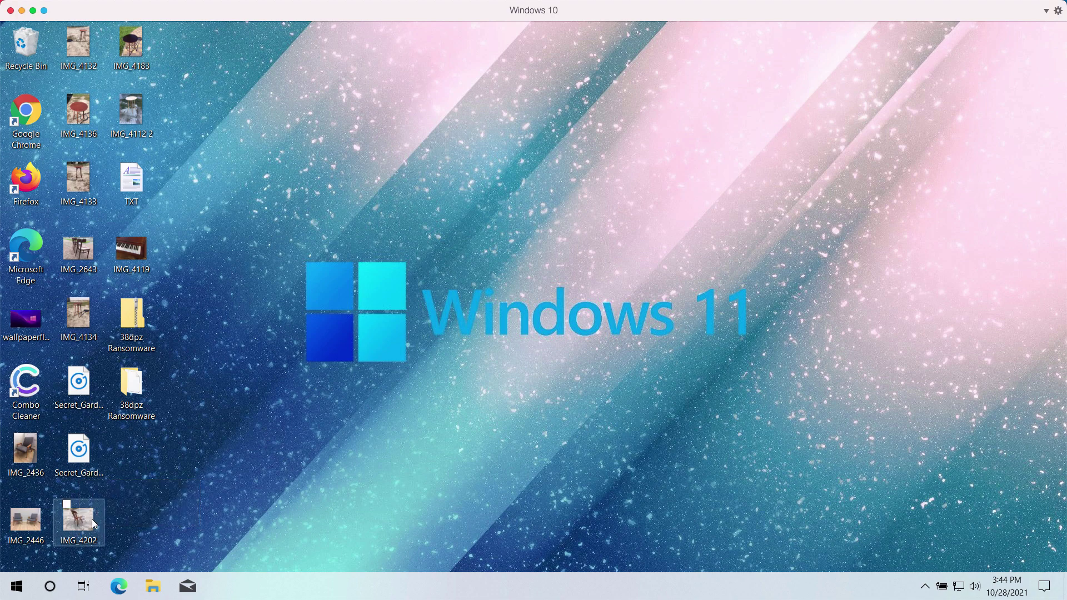
mouse_move(97, 512)
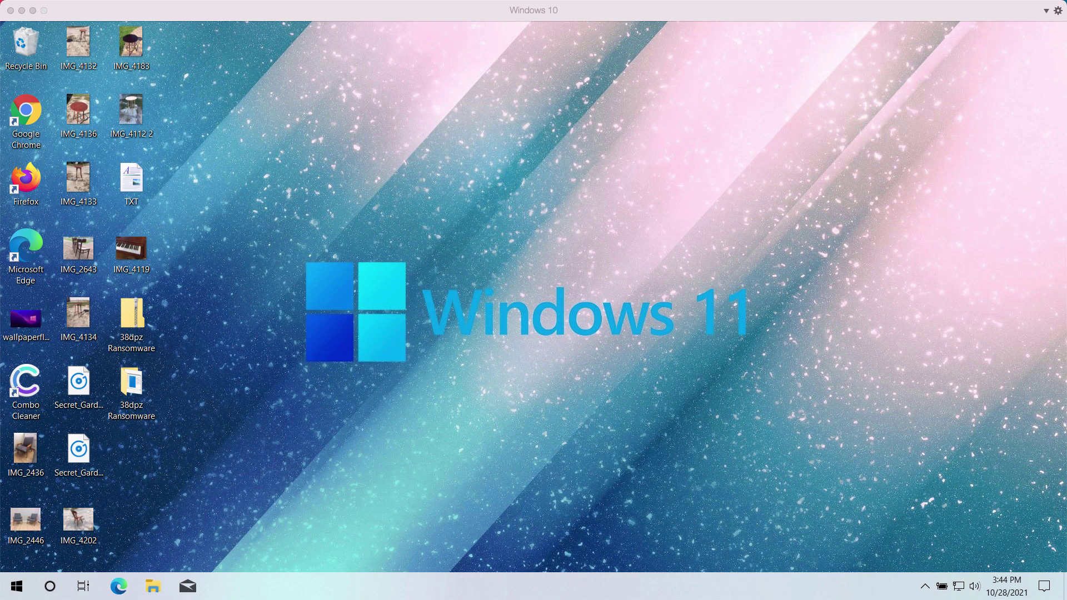
double_click(83, 520)
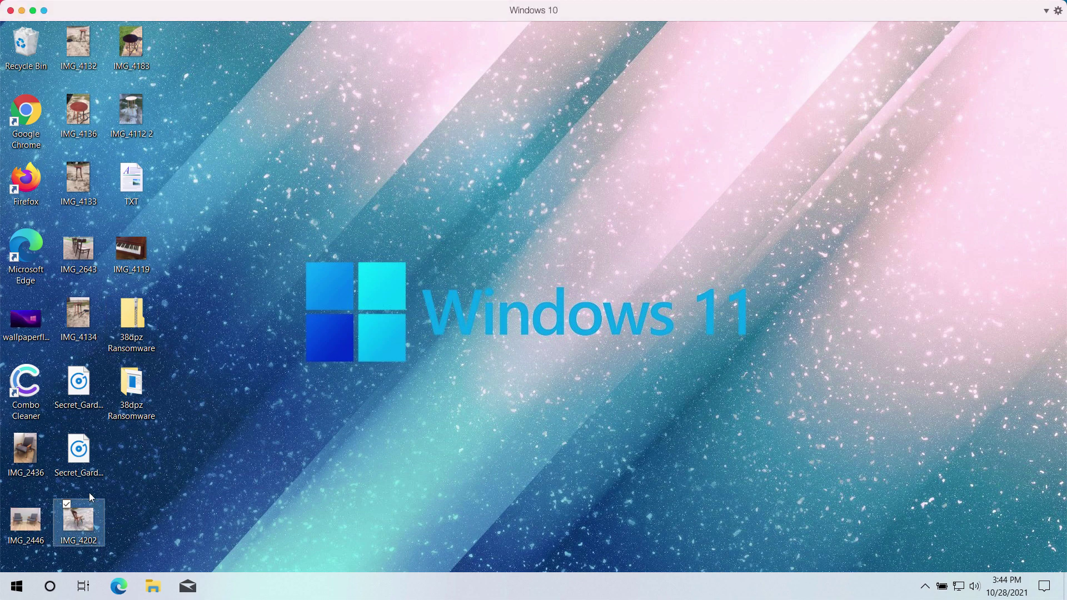
click(469, 55)
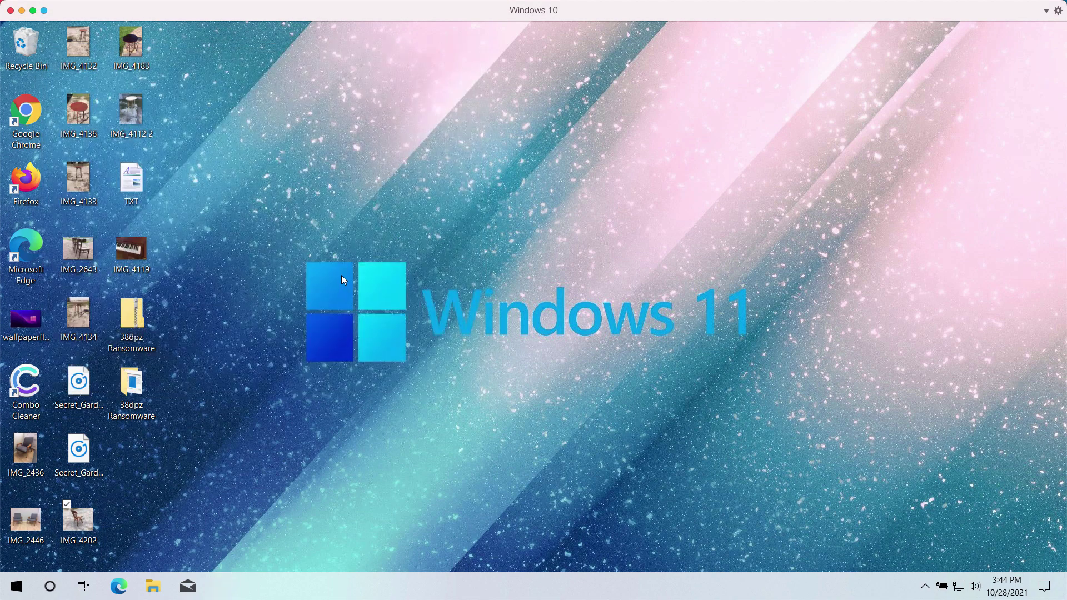
double_click(23, 453)
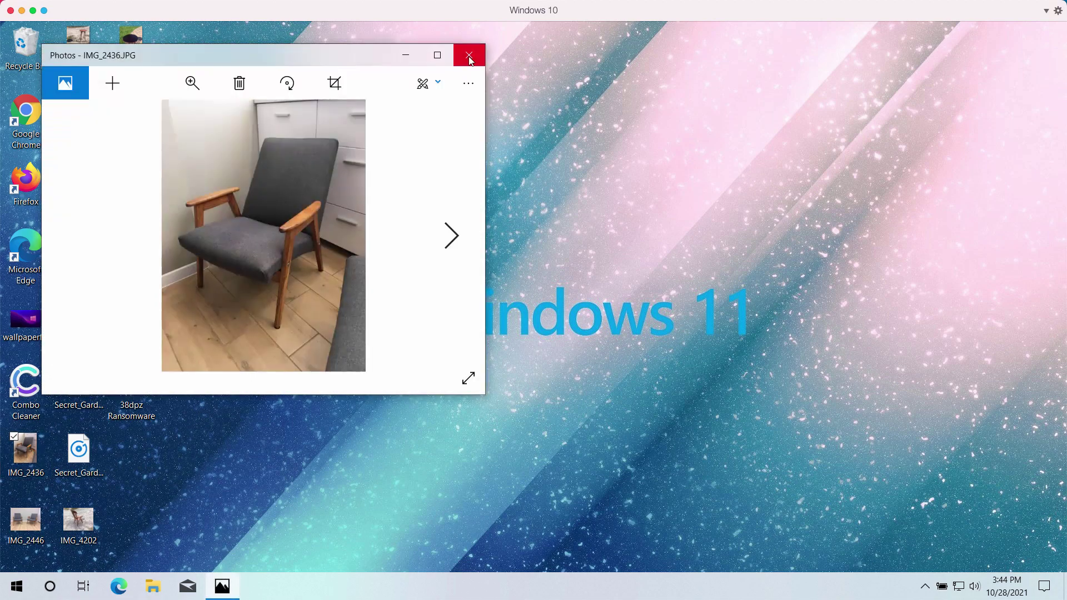
click(469, 54)
double_click(81, 319)
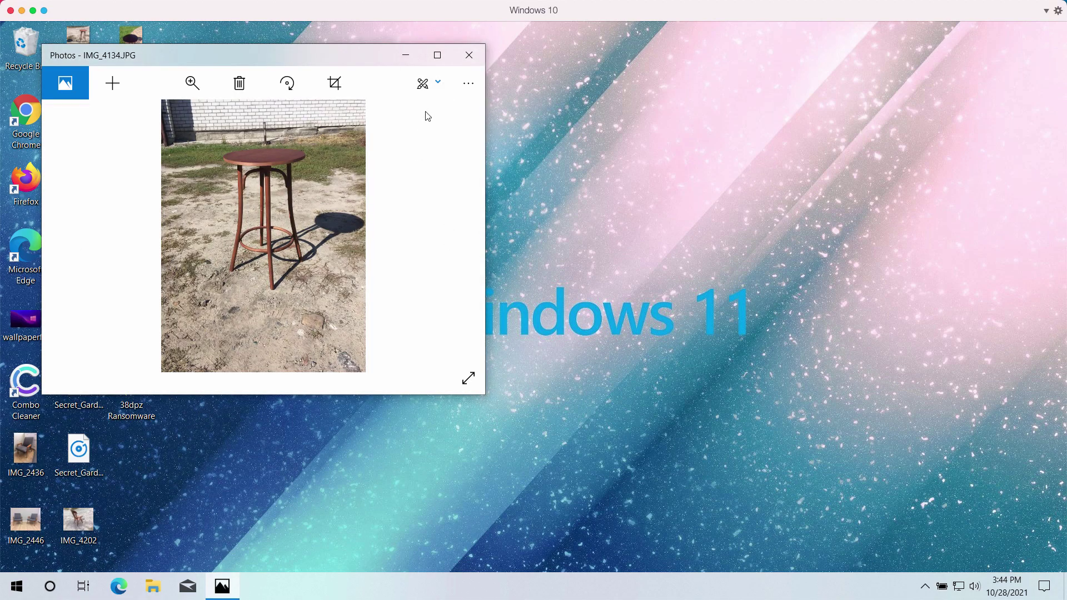
click(469, 54)
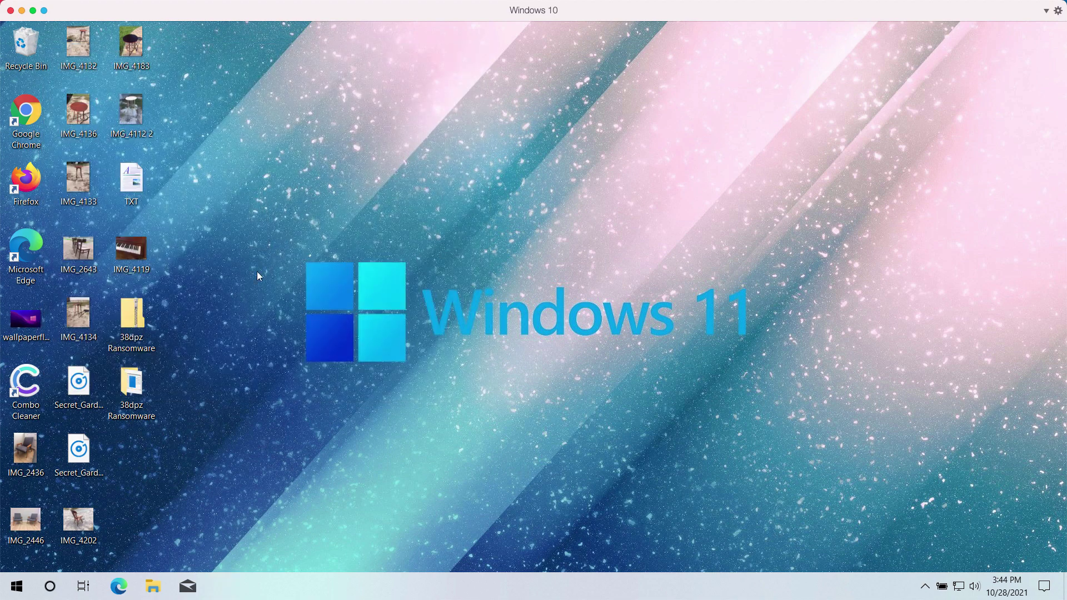
double_click(142, 199)
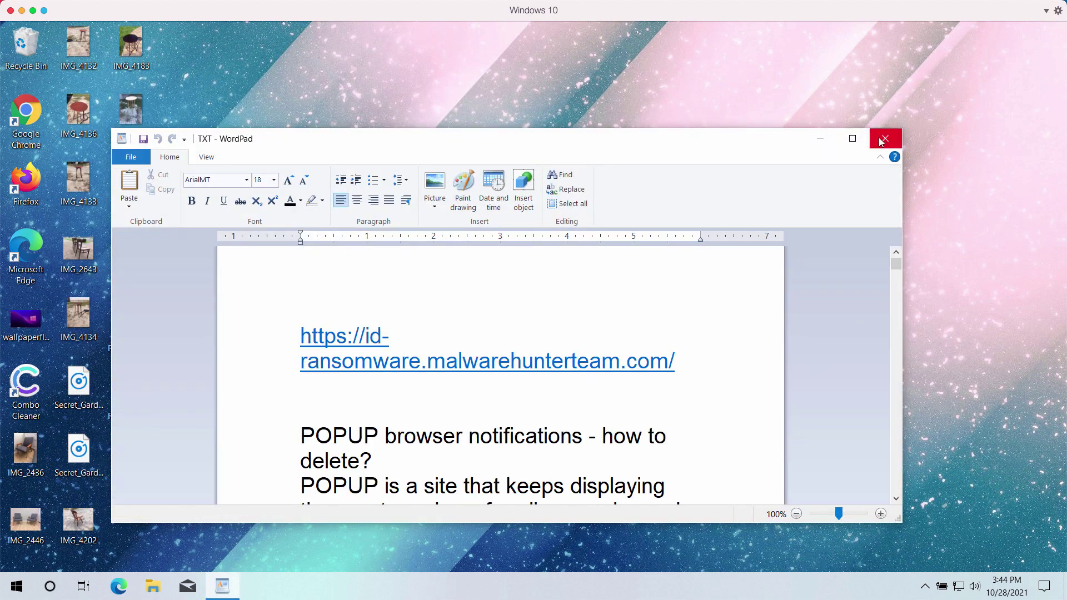
click(886, 139)
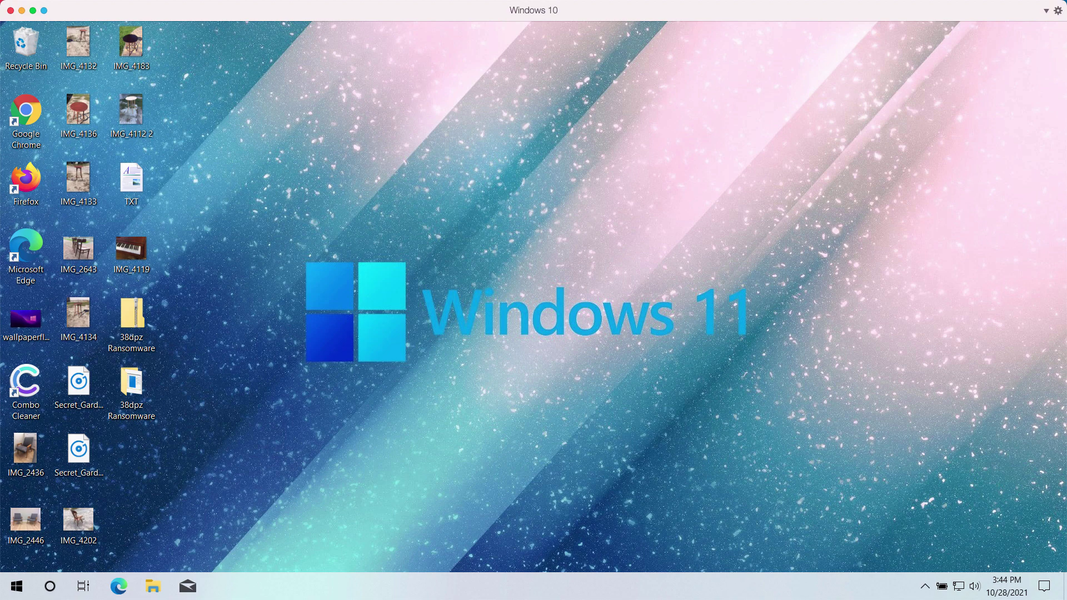
Run the application inside the desktop's 38dpz Ransomware folder and close the folder window
double_click(131, 388)
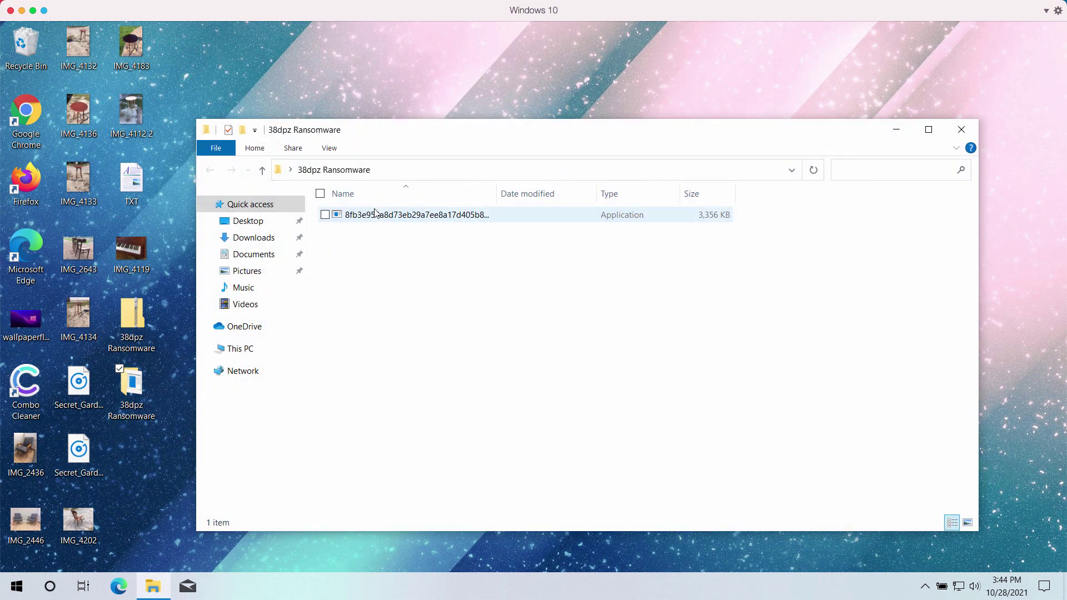
click(376, 216)
click(962, 128)
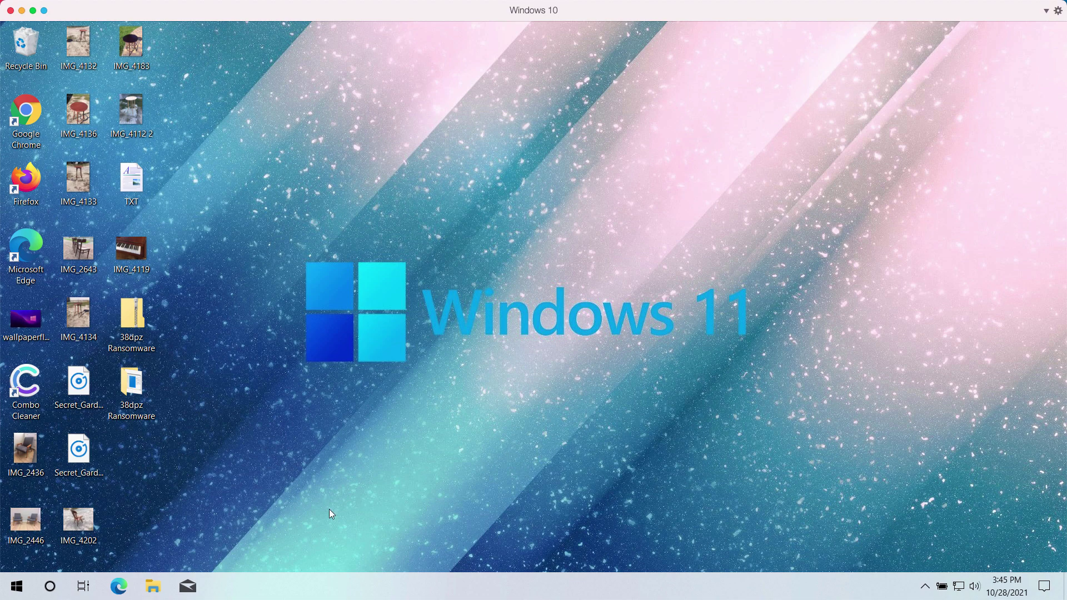
Open Task Manager and enlarge its window and Name column to show the full name of the 8fb3e954 background process
right_click(461, 593)
click(489, 520)
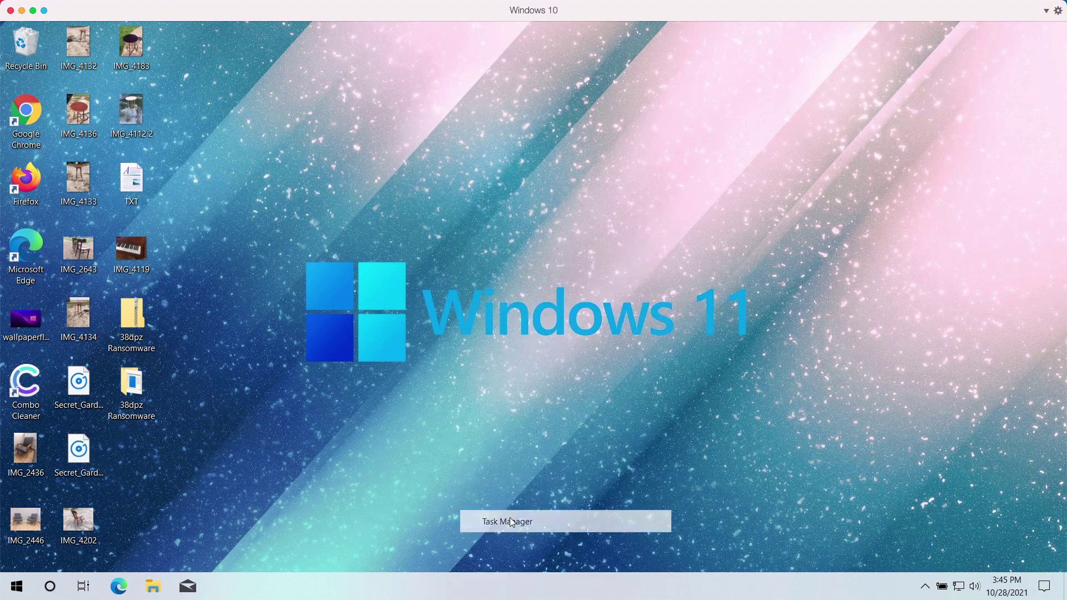
click(140, 347)
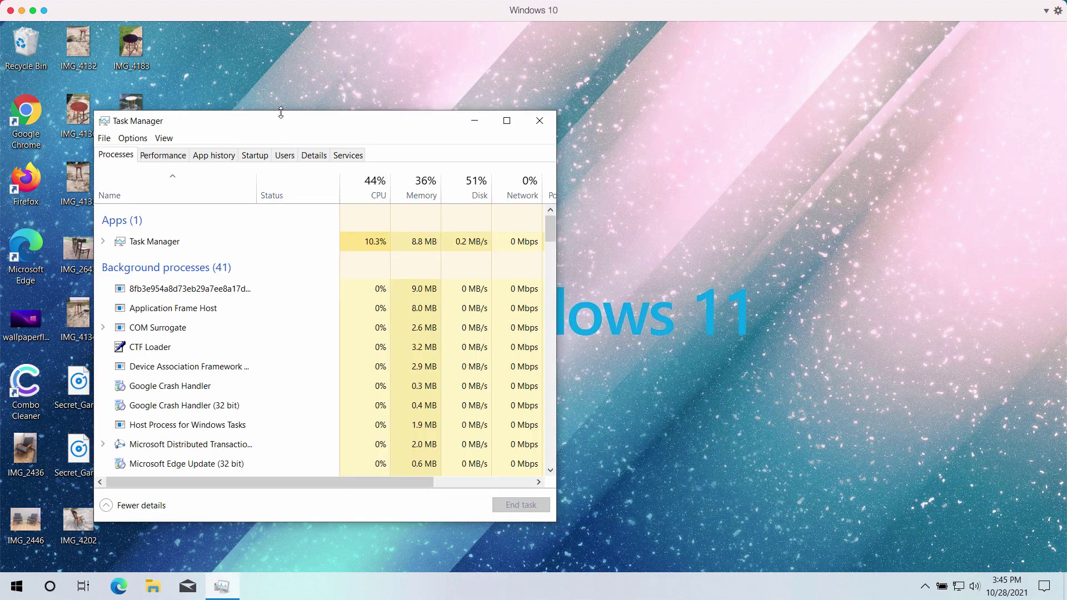
drag(281, 114, 391, 105)
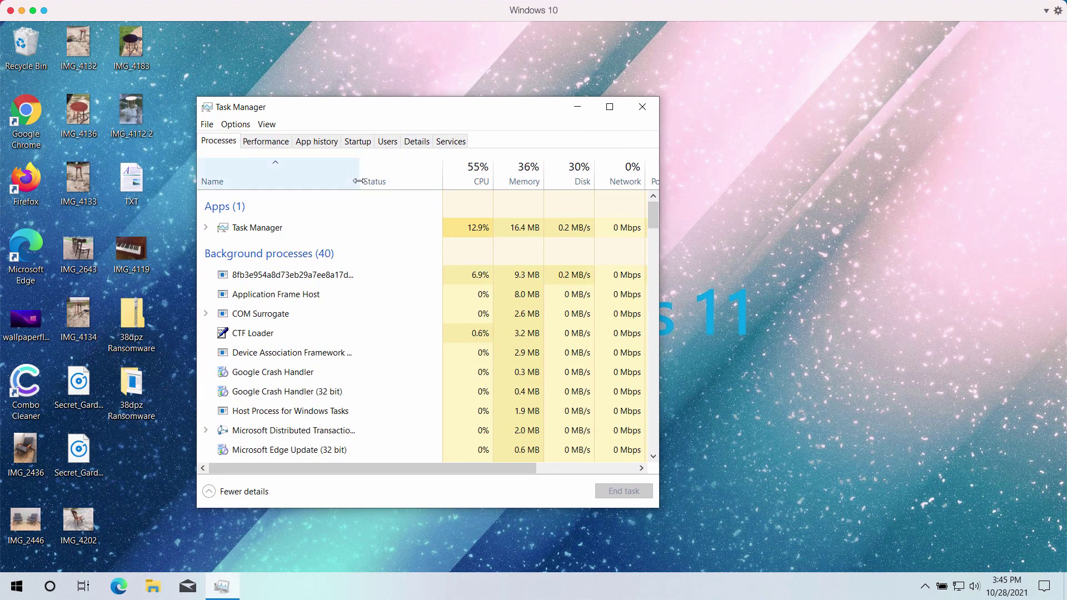
drag(358, 181, 487, 186)
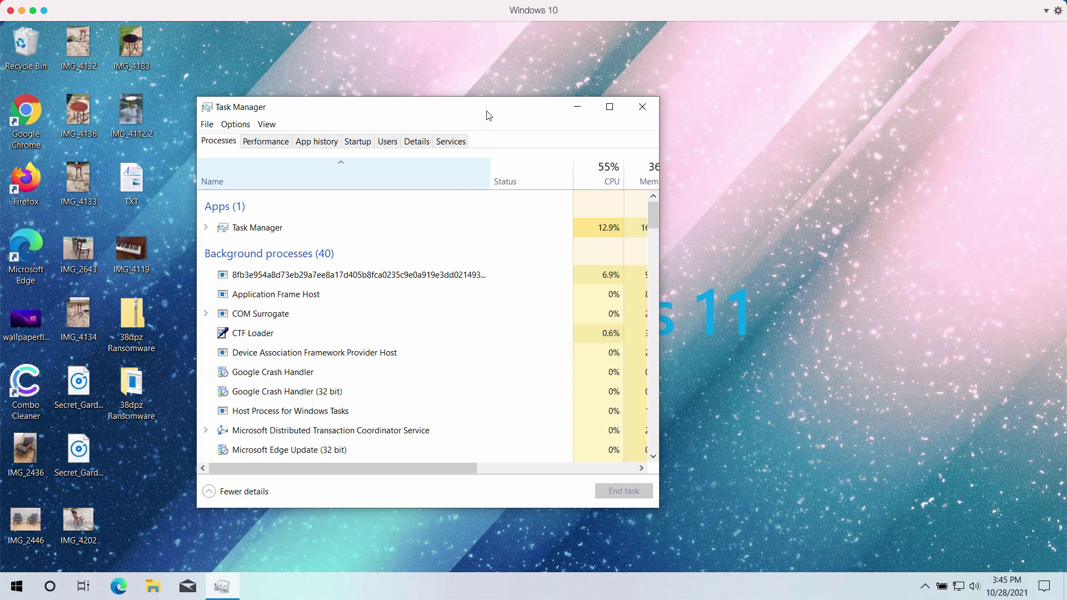
drag(486, 115, 565, 110)
drag(744, 503, 853, 525)
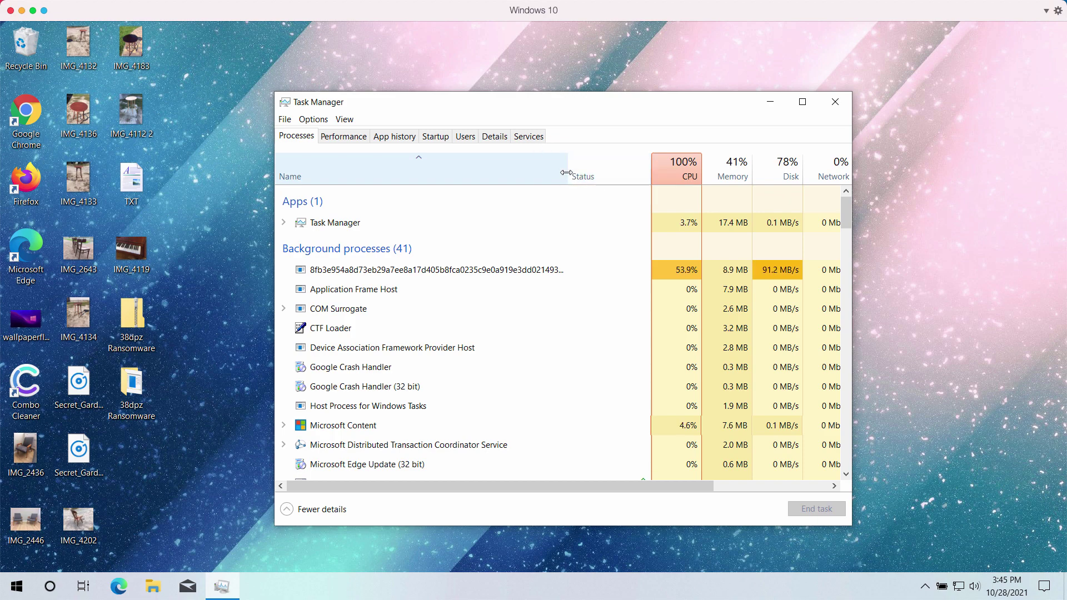
drag(566, 172, 622, 173)
Examine the full names of the changed TXT and IMG files on the desktop, closing Task Manager
click(122, 255)
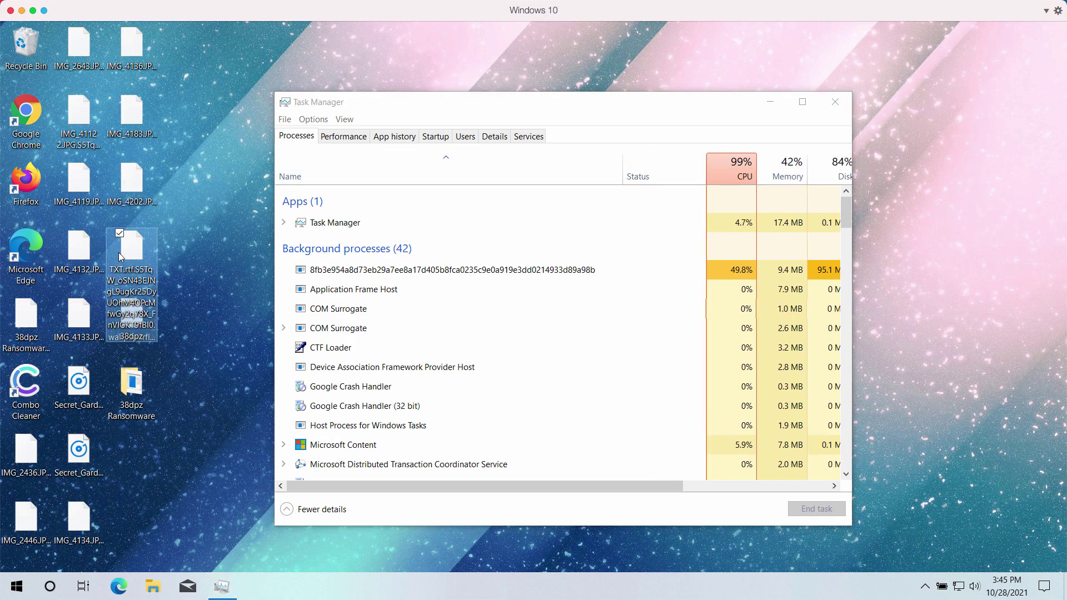
click(136, 184)
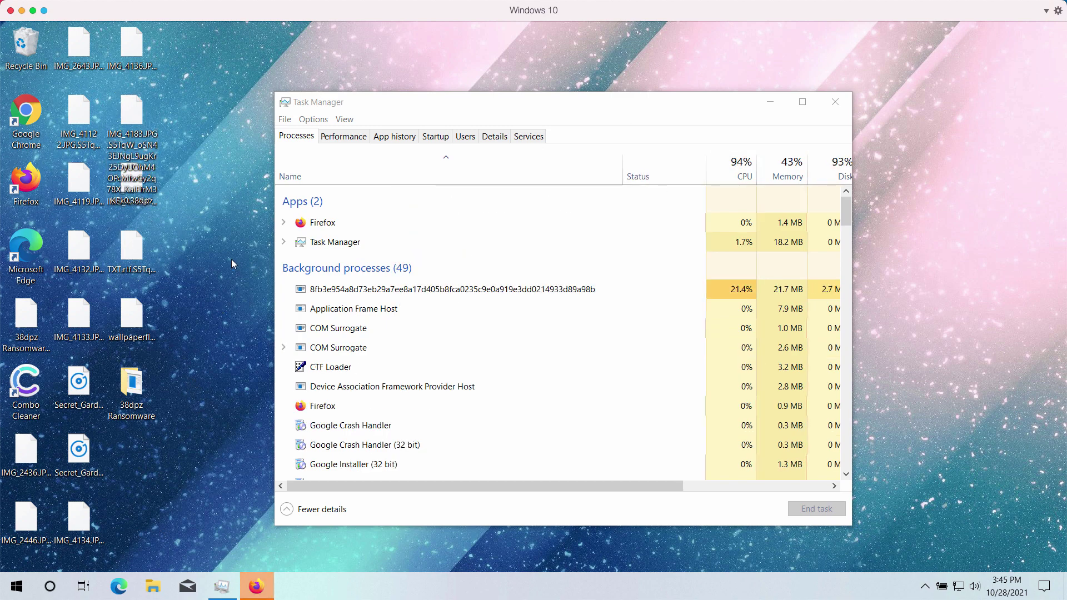
click(833, 105)
click(571, 355)
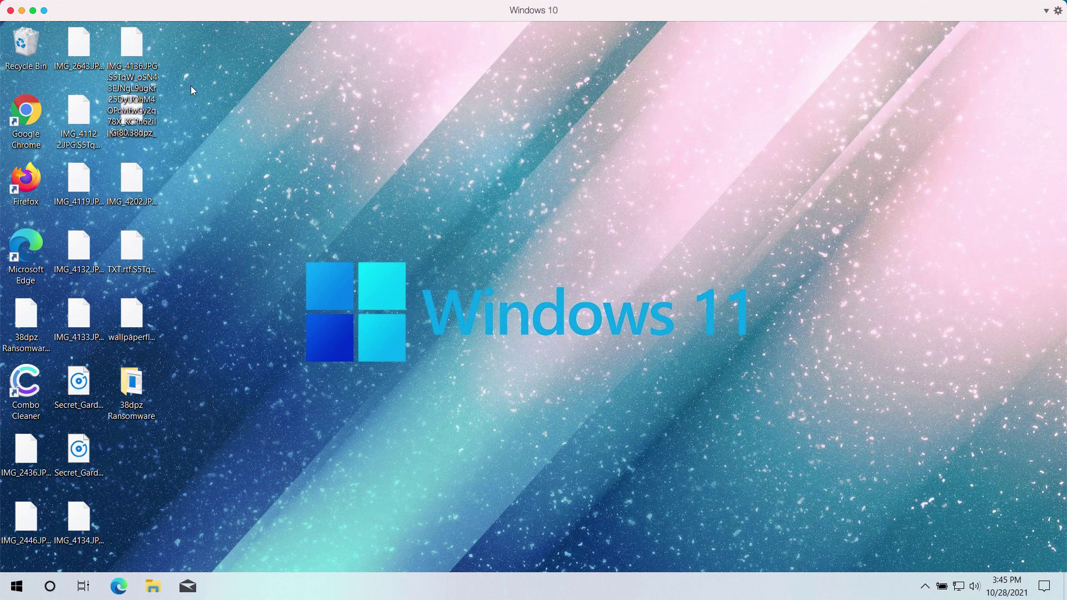
click(115, 205)
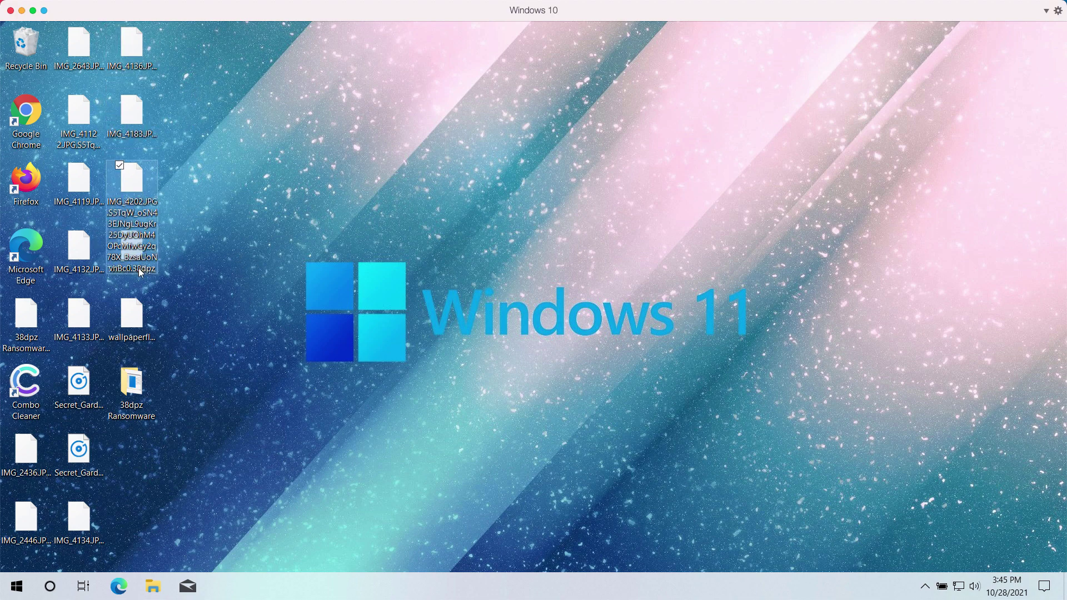
click(139, 274)
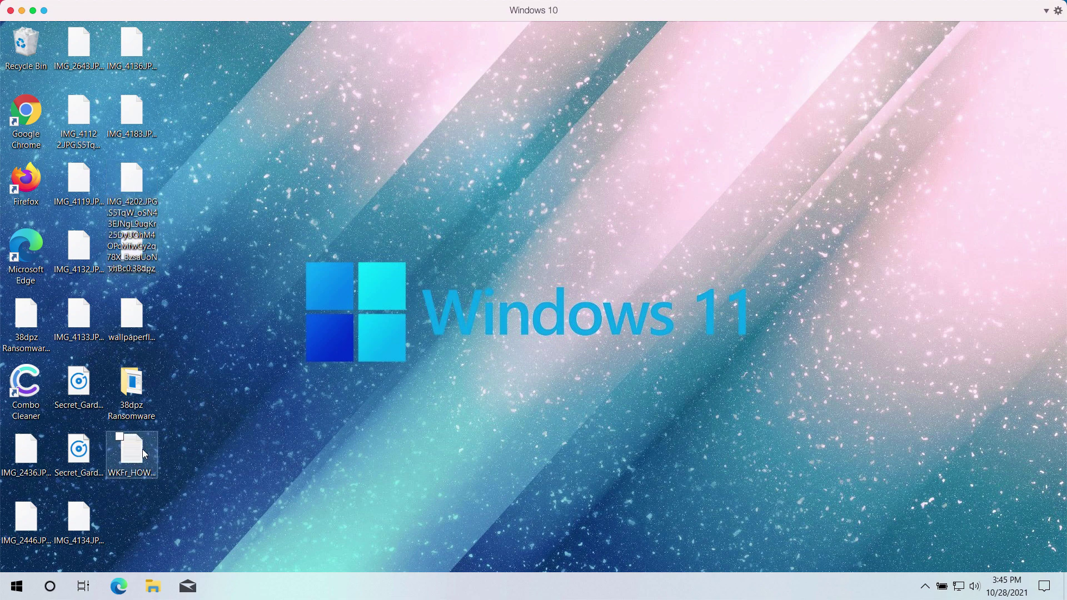
Open the WKFr_HOW_TO_DECRYPT note from the desktop, read through its text, and close it
double_click(132, 449)
scroll(396, 243, down, 1)
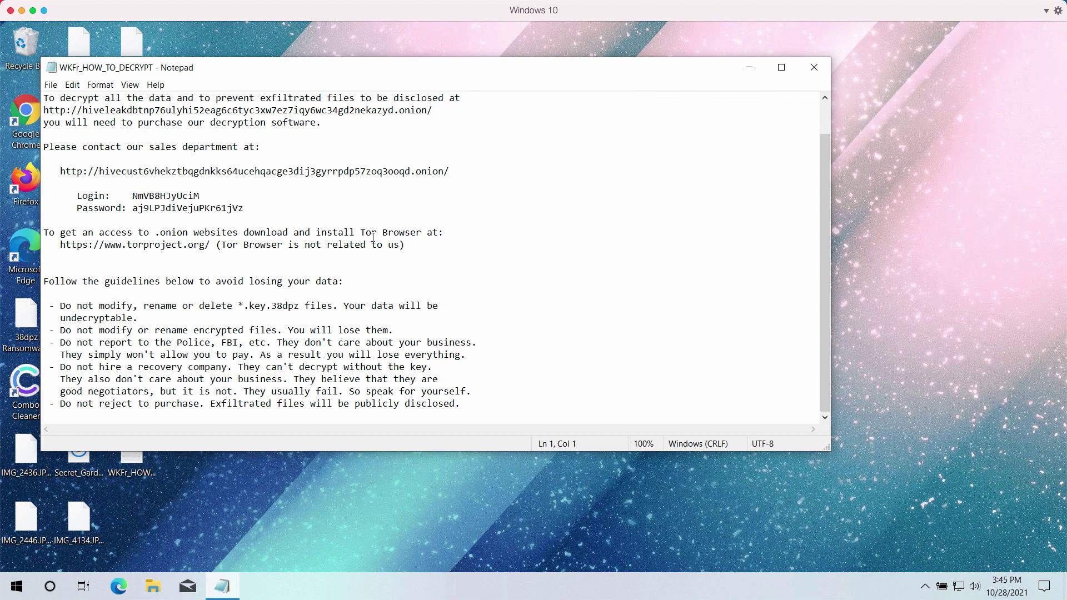
drag(511, 82, 604, 94)
scroll(597, 218, up, 1)
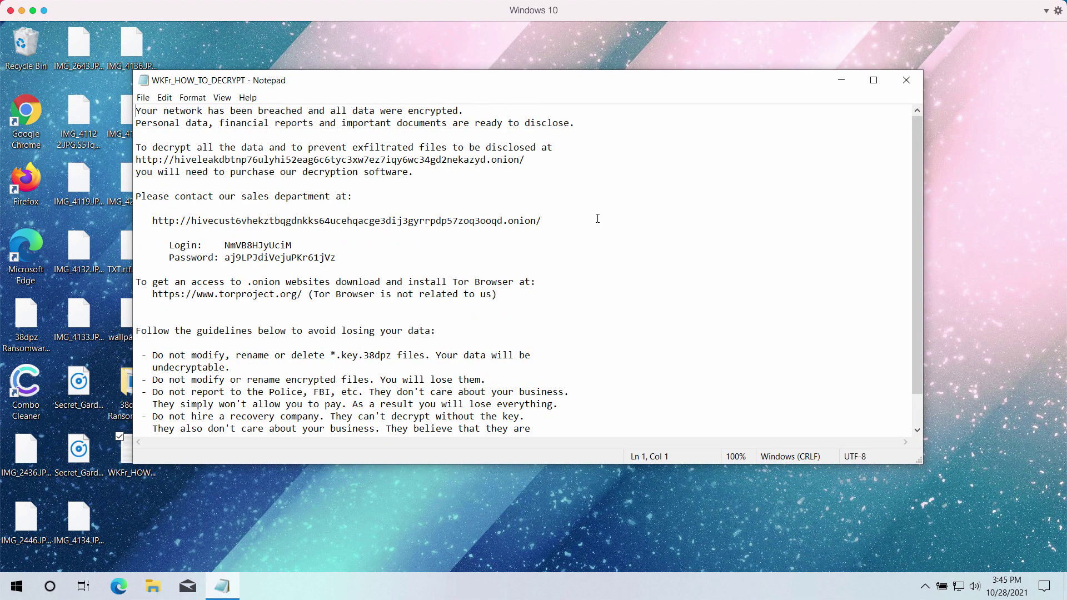
click(908, 81)
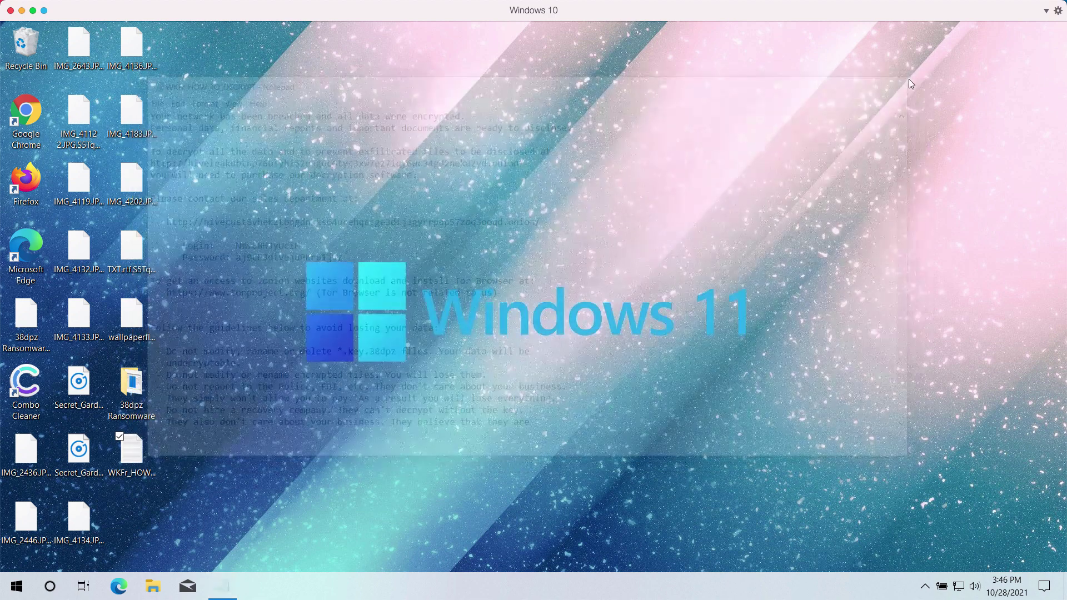
Visit combocleaner.com in Google Chrome to view the Windows product page, and close the browser
double_click(36, 118)
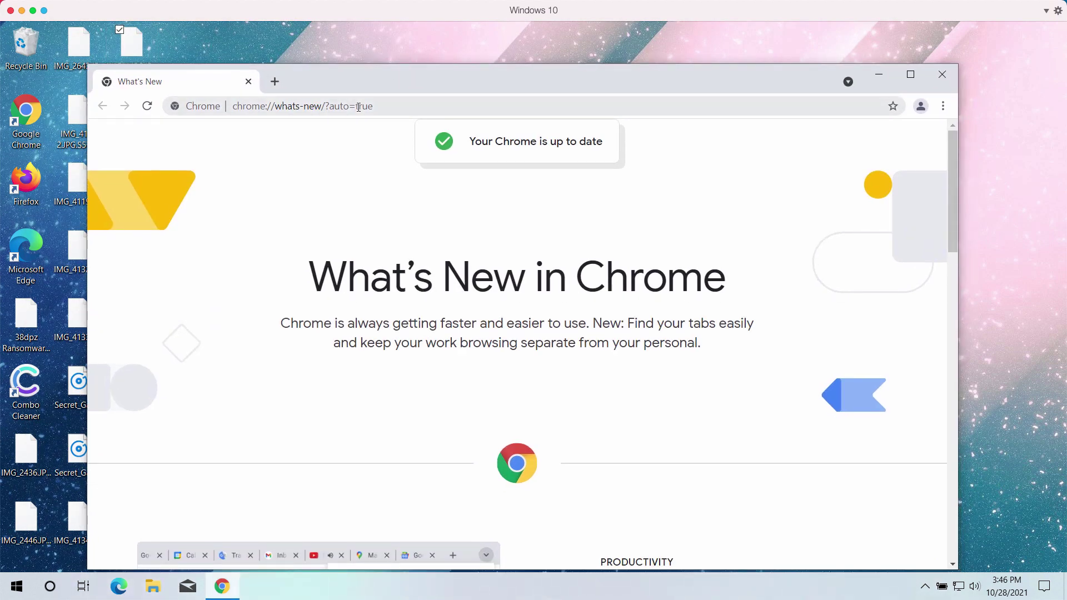
click(358, 106)
text(c)
key(Return)
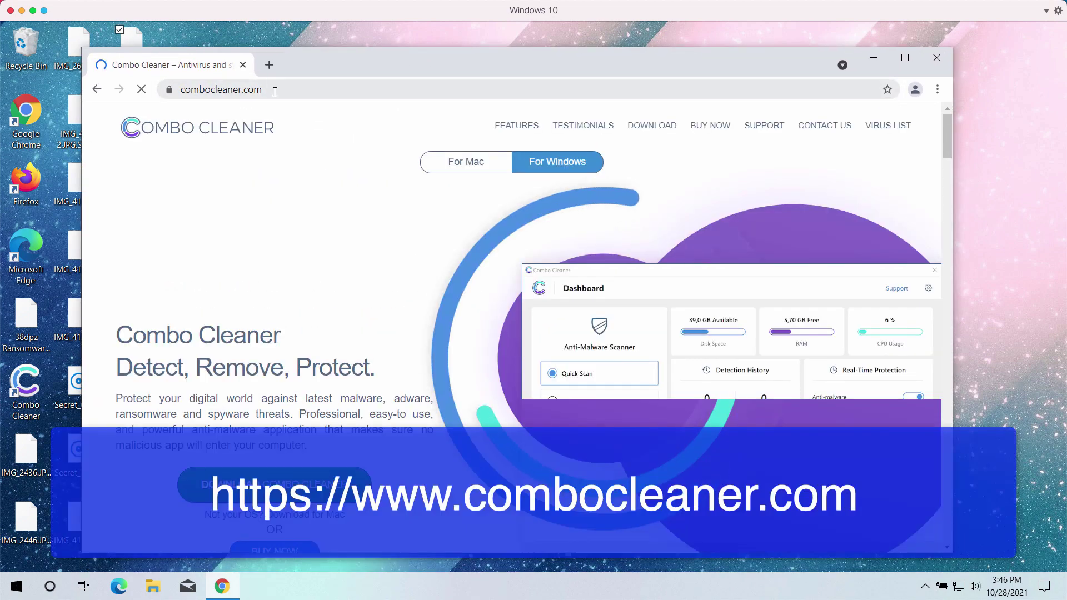
click(222, 89)
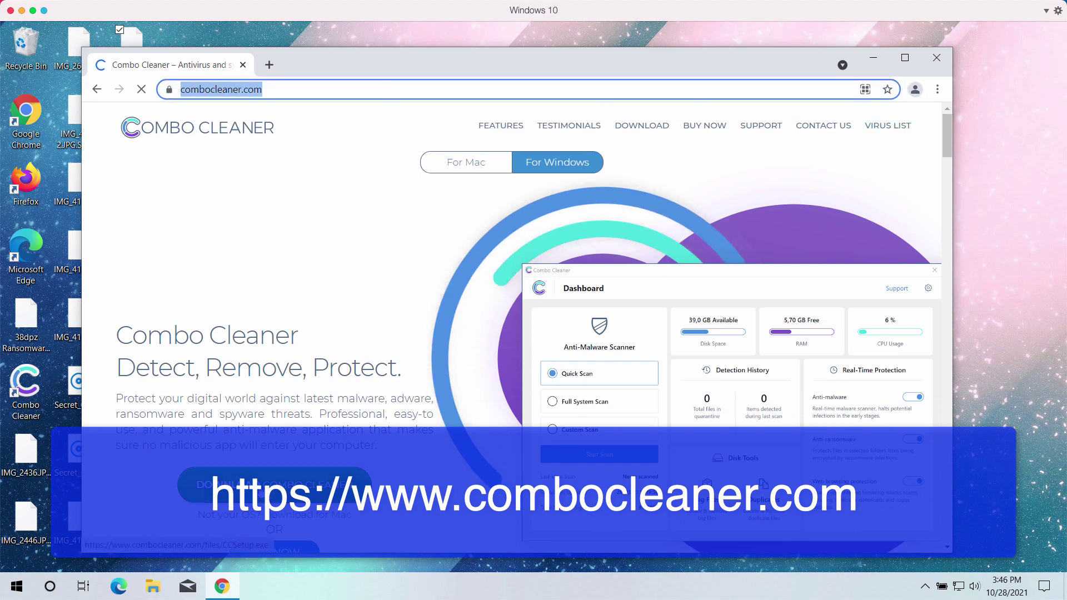
click(943, 58)
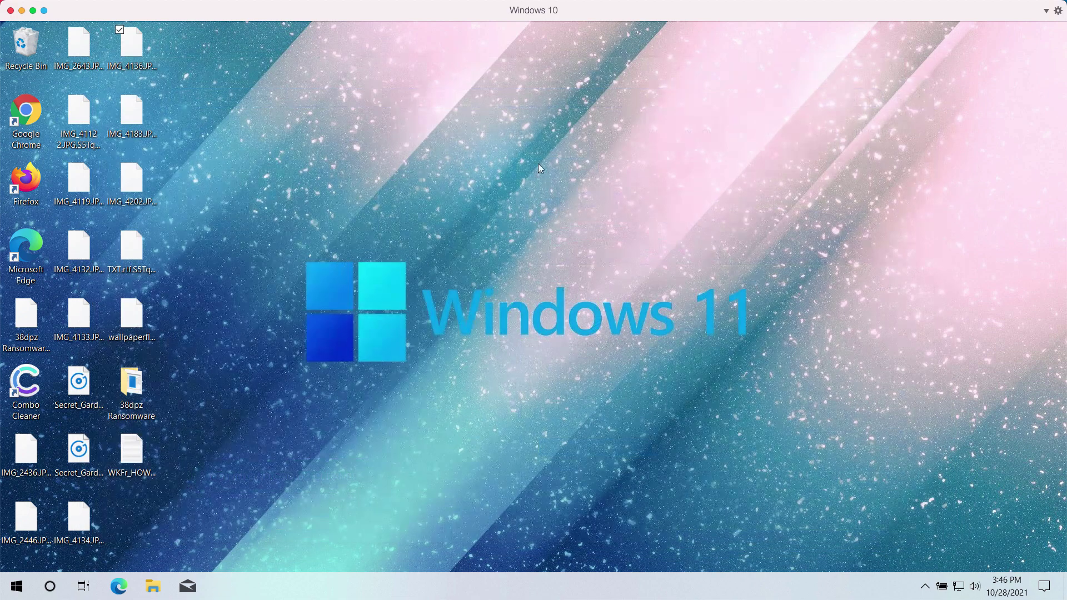
Launch Combo Cleaner from the desktop and start a Quick Scan with the Anti-Malware Scanner
double_click(26, 394)
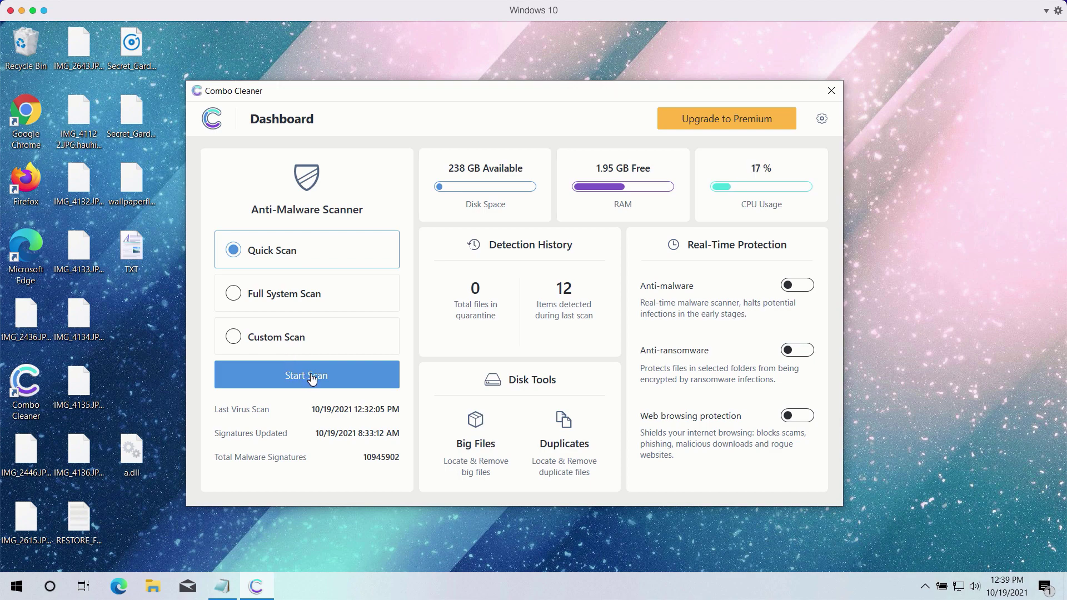
click(333, 381)
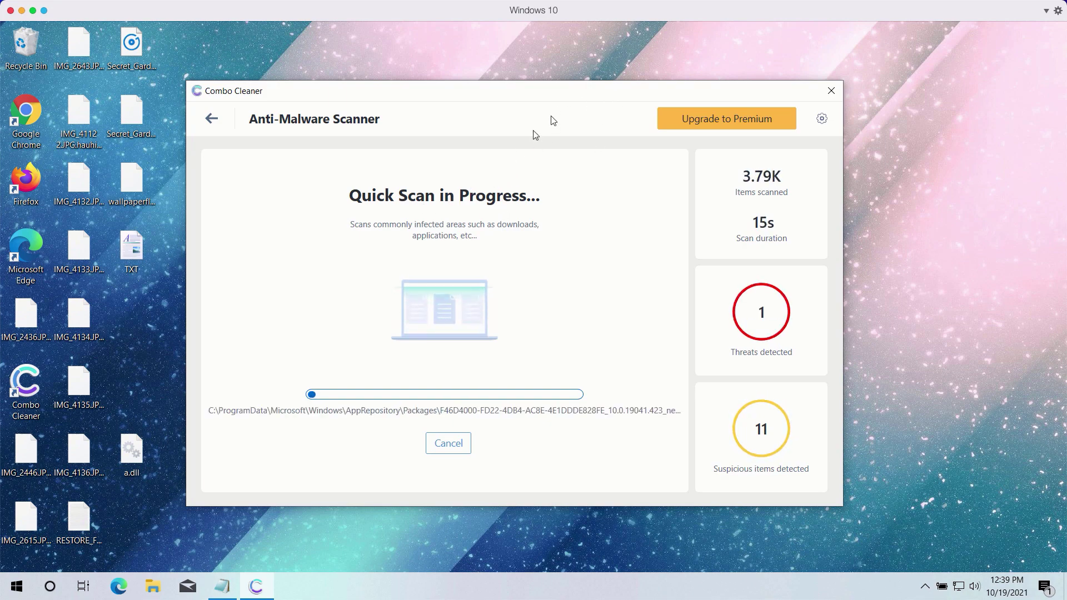
Look through Combo Cleaner's General and Anti-Ransomware settings and return to the dashboard
click(823, 120)
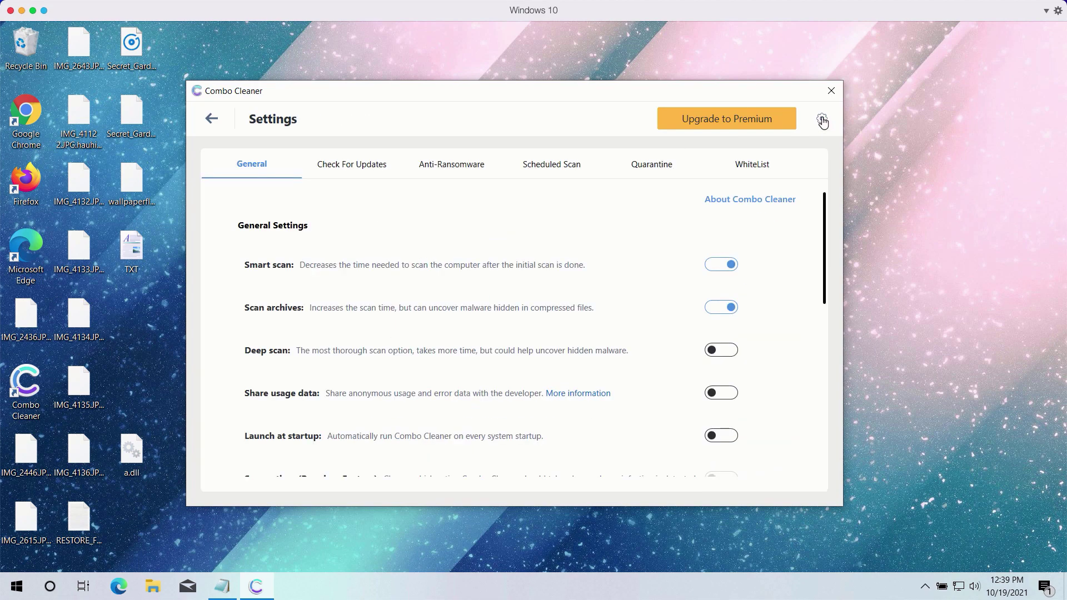
click(450, 173)
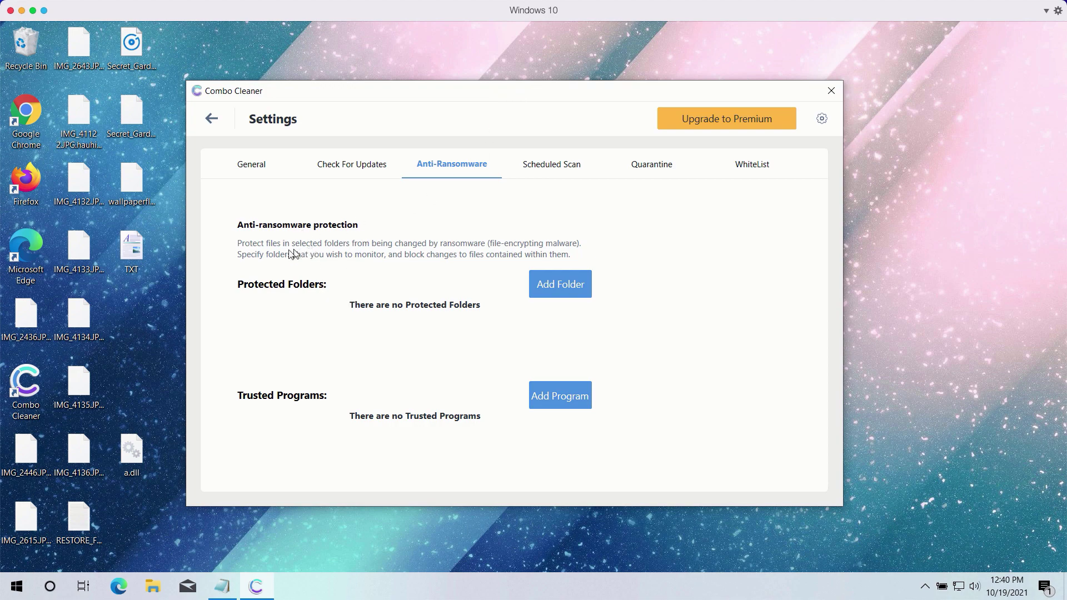
click(218, 127)
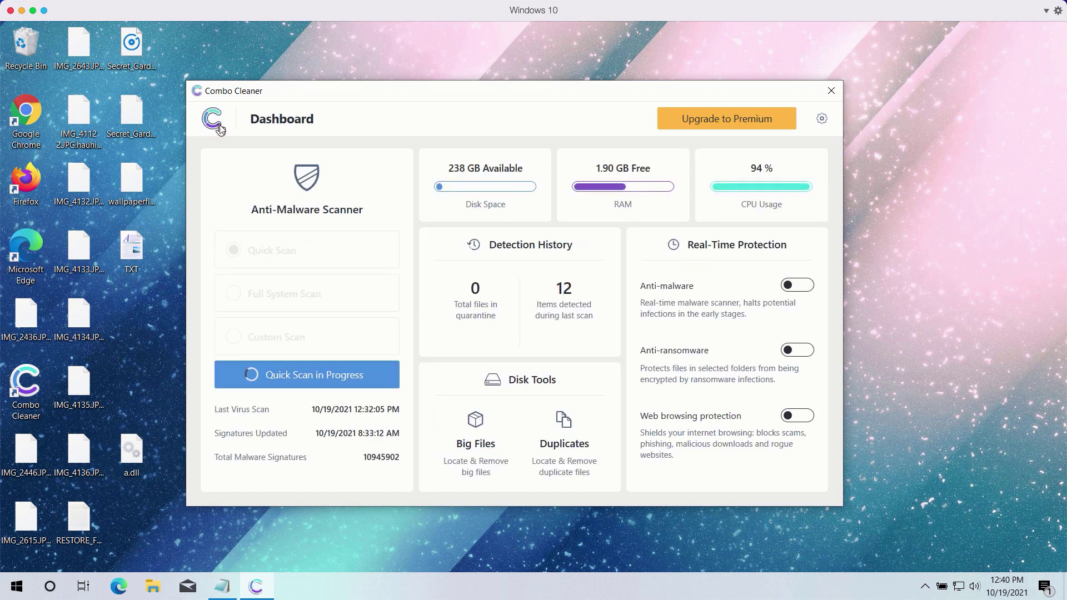
Cancel the Quick Scan in progress and review the full list of threat scan results
click(348, 383)
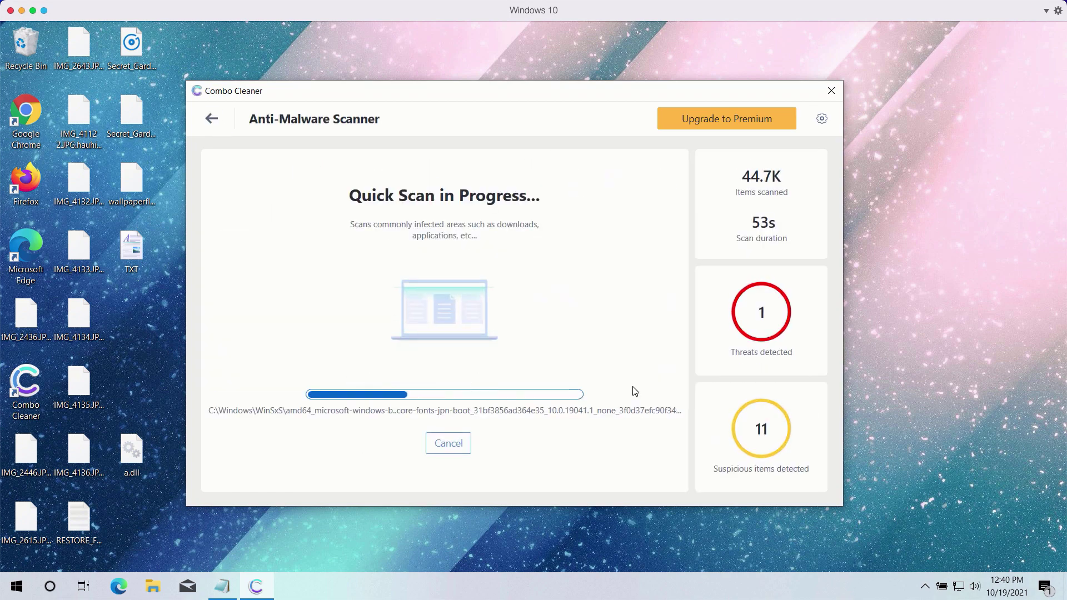
click(450, 444)
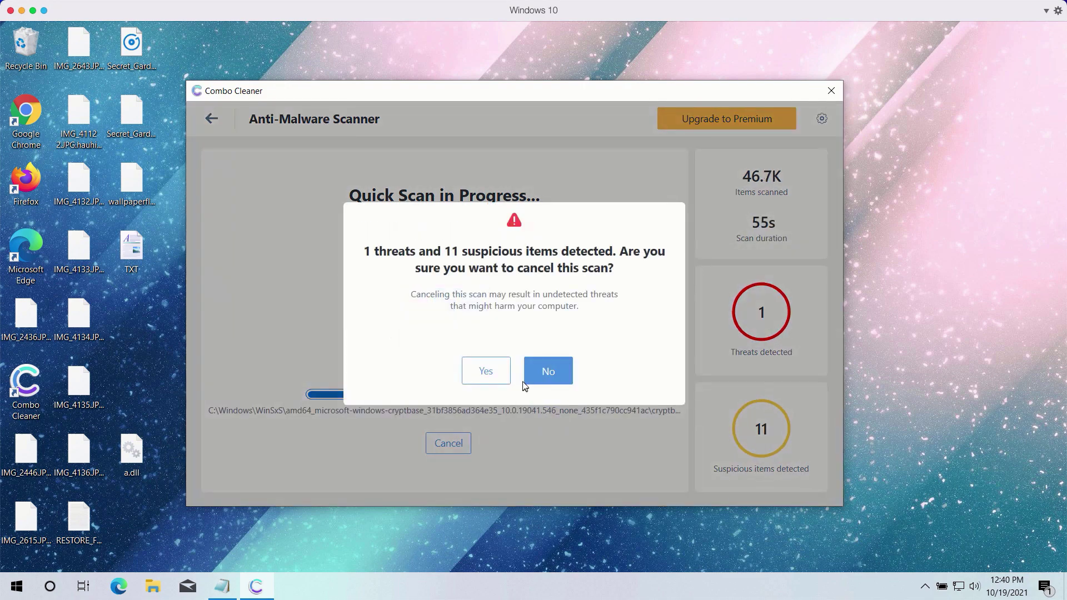
click(487, 372)
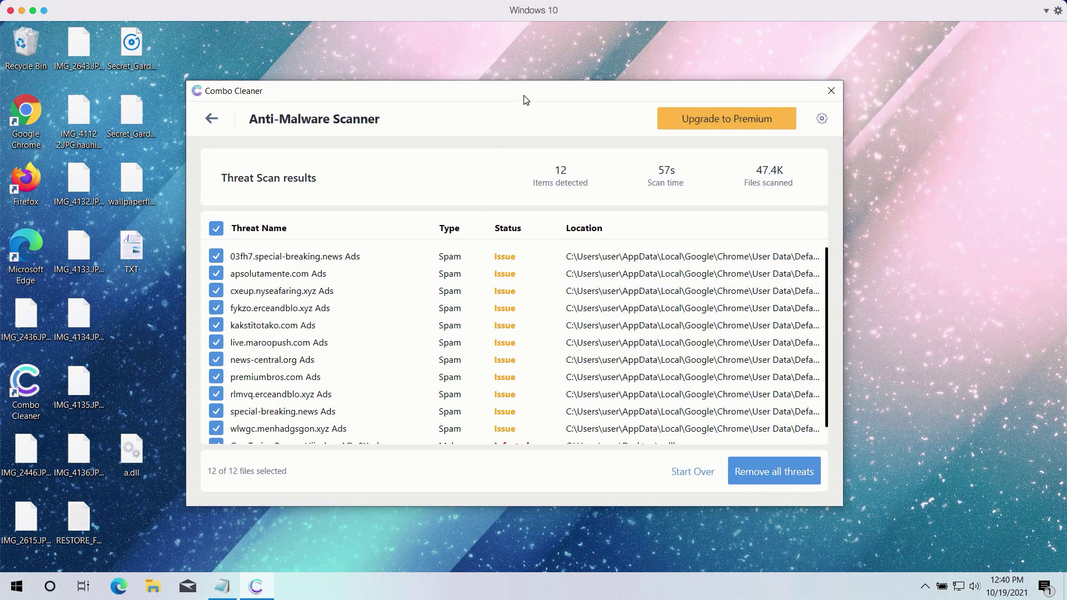
scroll(589, 350, down, 1)
scroll(553, 332, up, 1)
scroll(500, 333, down, 1)
scroll(420, 345, up, 1)
scroll(398, 287, down, 1)
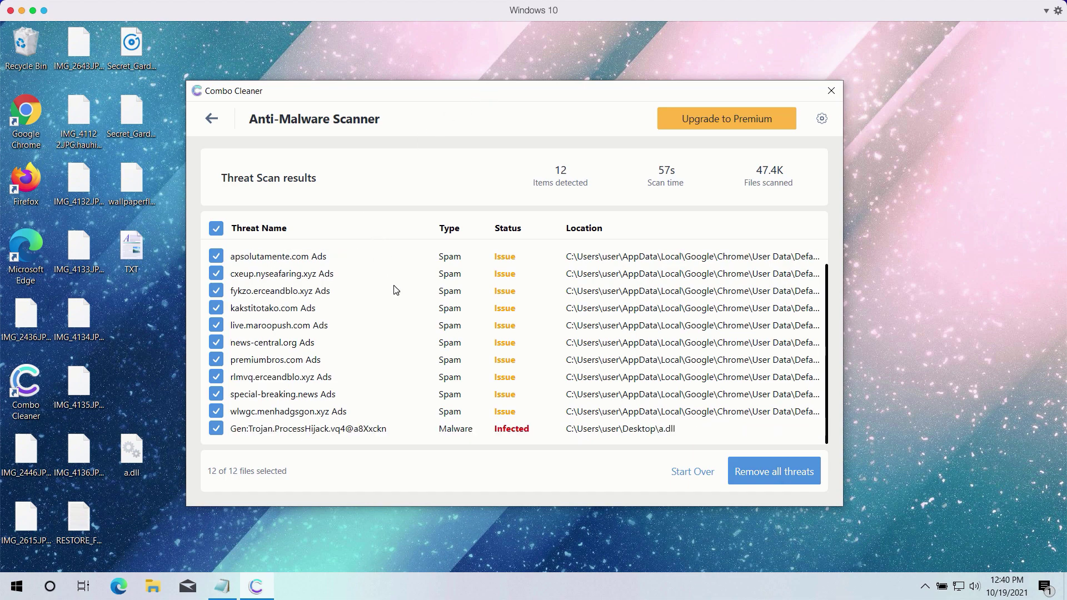